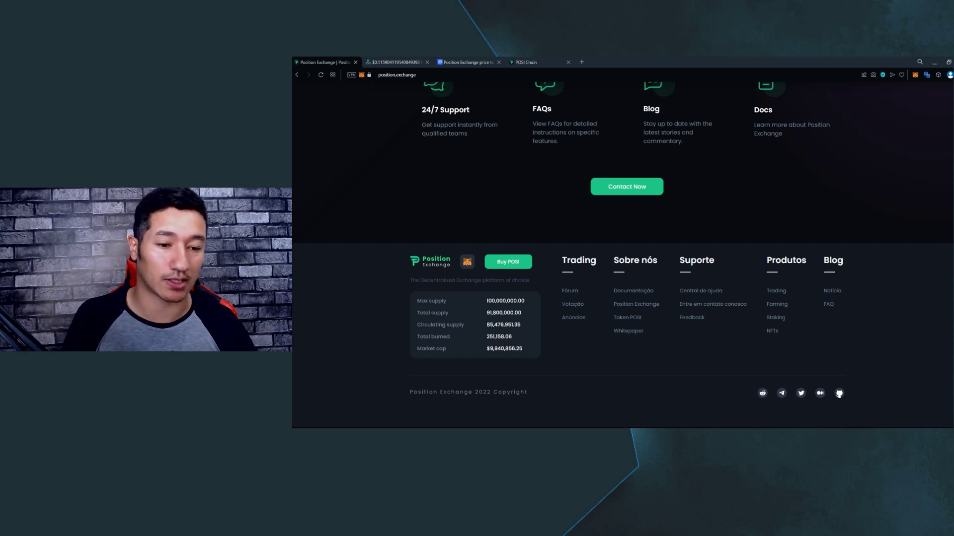
Open the Bridge page of Position Exchange for moving tokens from BNB Chain to POSI Chain
scroll(623, 248, "up", 15)
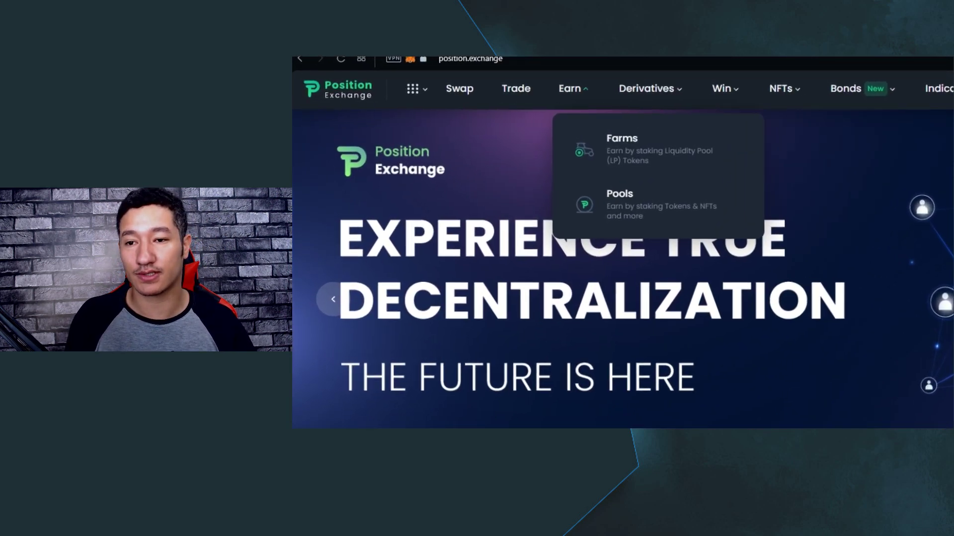
mouse_move(416, 89)
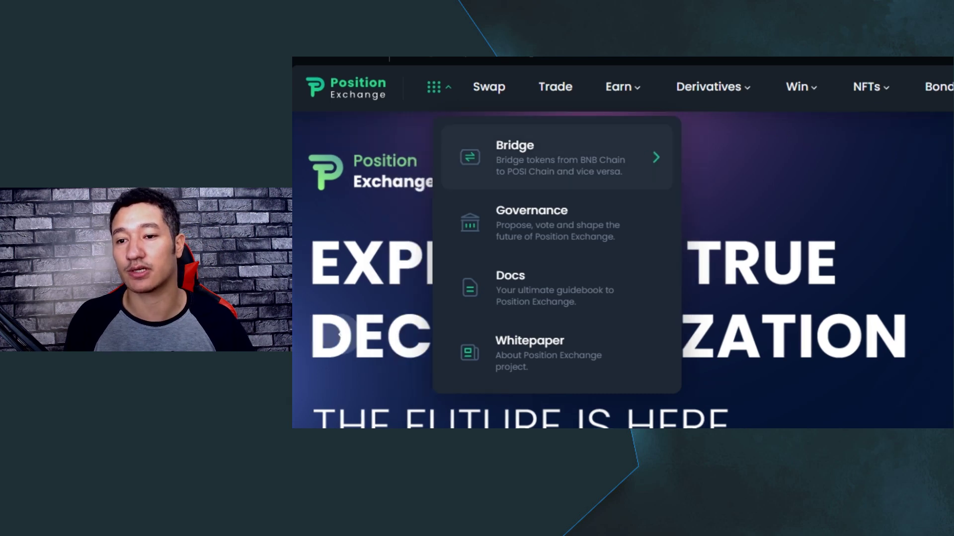
left_click(552, 158)
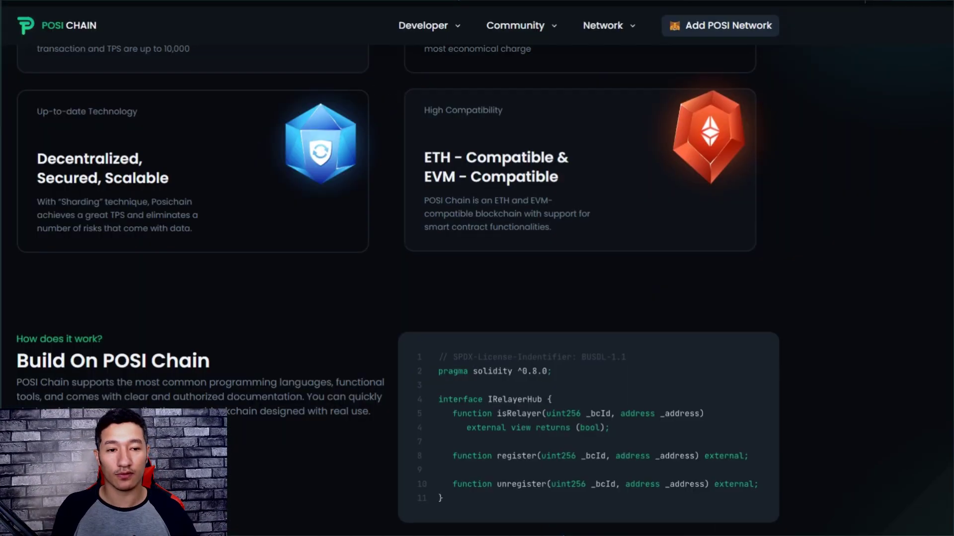
Add the POSI Chain Mainnet network to MetaMask from the POSI Chain site and approve switching to it
scroll(477, 268, "up", 10)
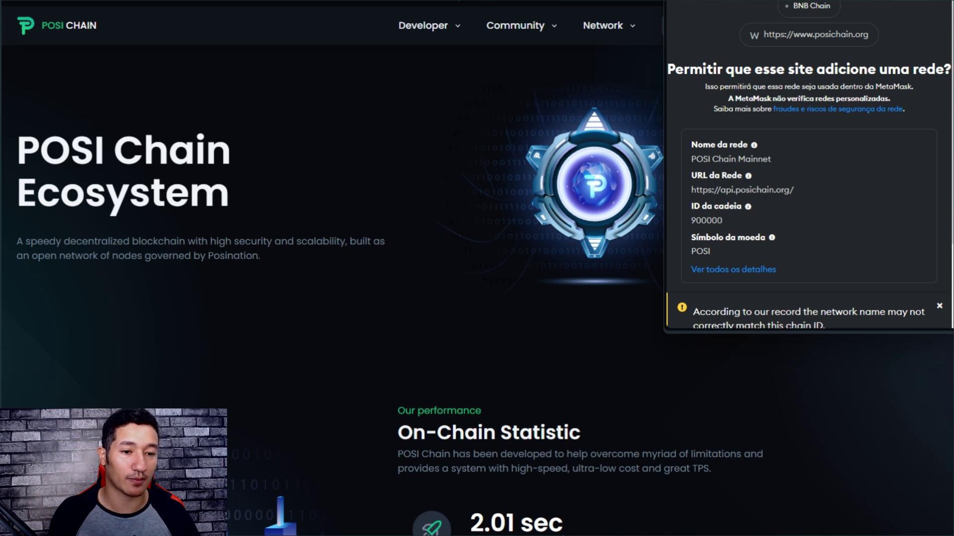
scroll(808, 164, "down", 2)
left_click(877, 305)
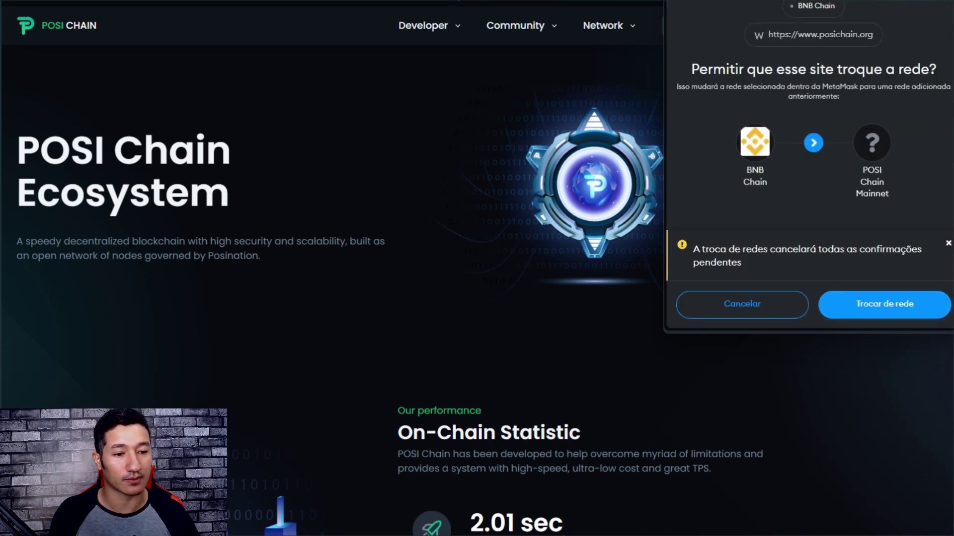
left_click(884, 304)
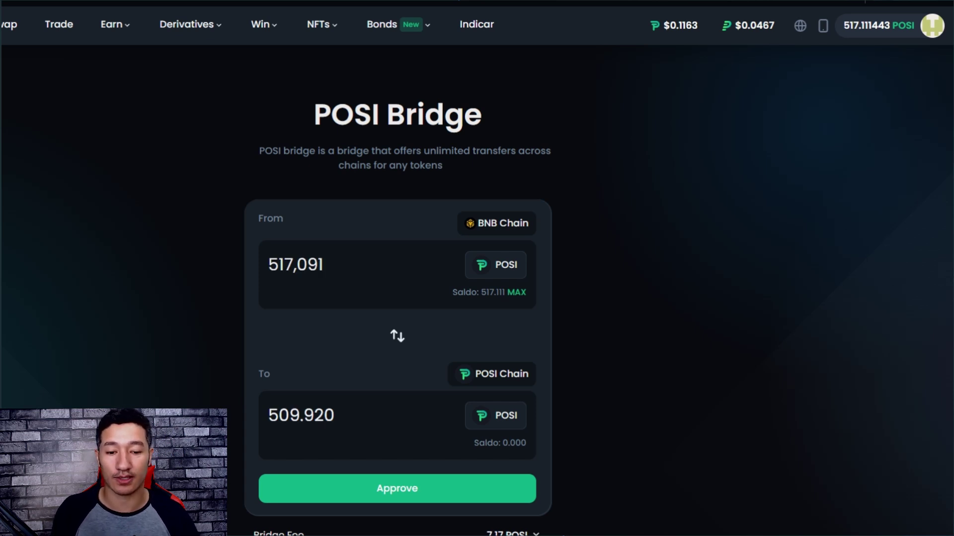
Approve the bridge contract's access to POSI in MetaMask for transferring 517,091 POSI from BNB Chain to POSI Chain
left_click_drag(278, 265, 293, 264)
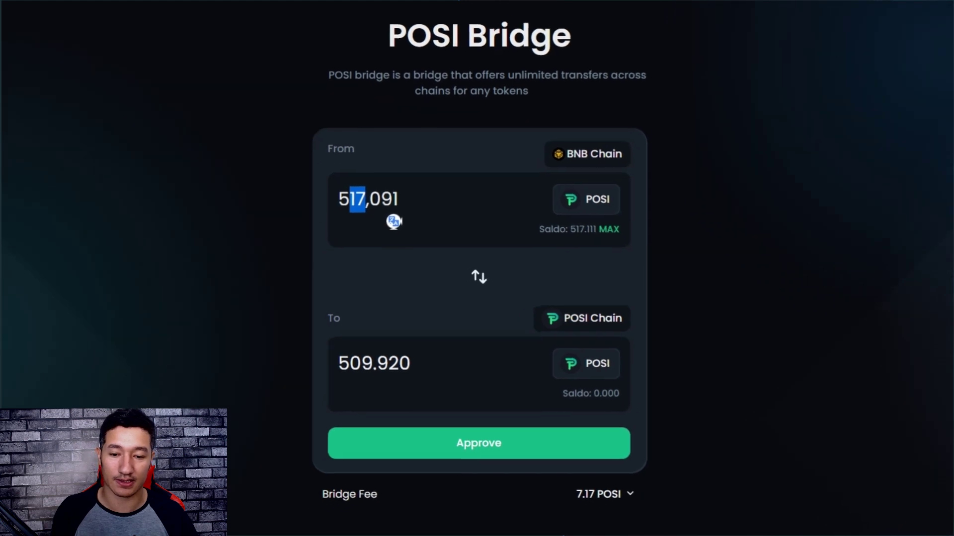
left_click(400, 222)
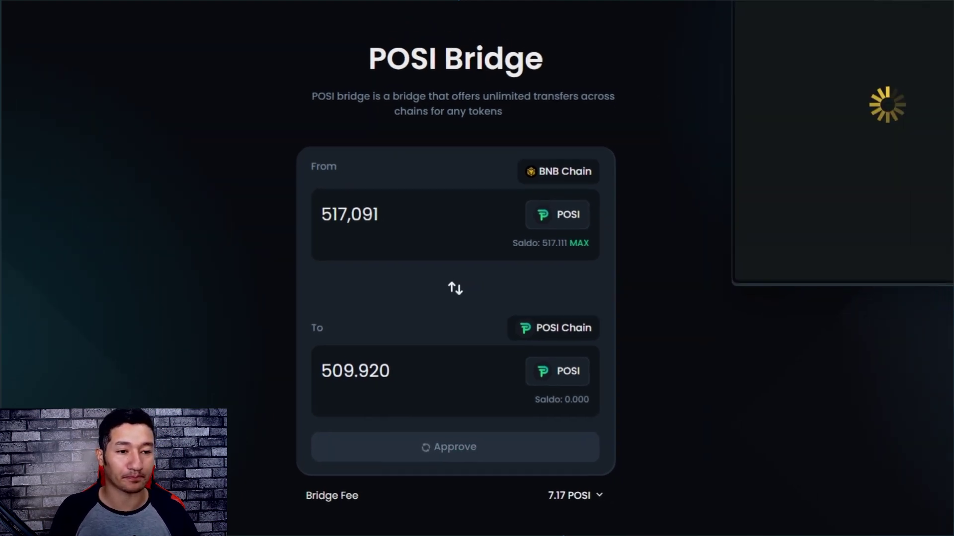
scroll(801, 153, "down", 1)
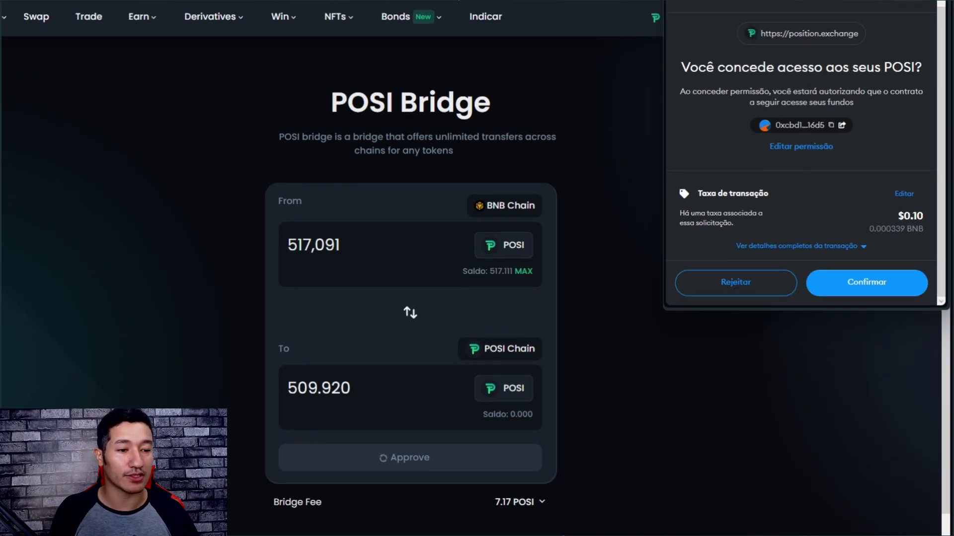
left_click(865, 282)
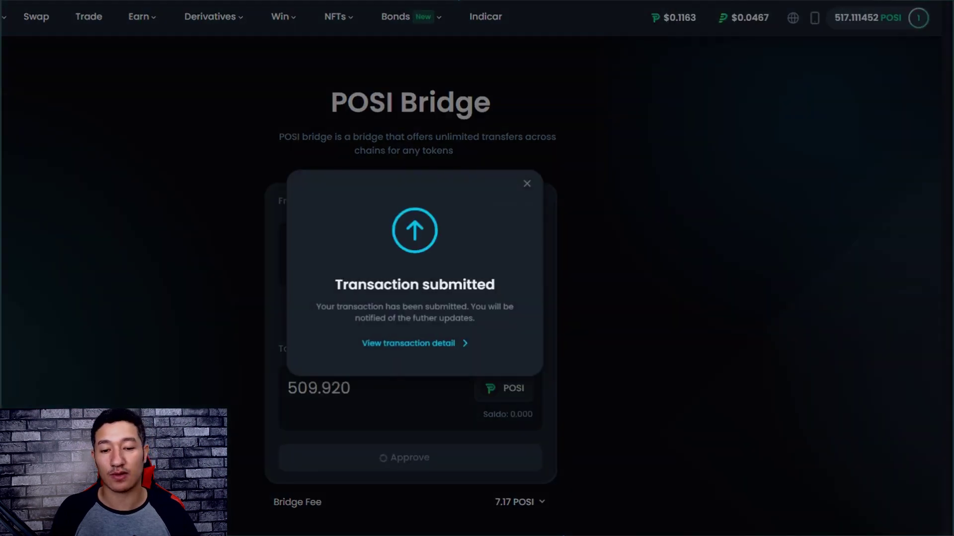
key("Escape")
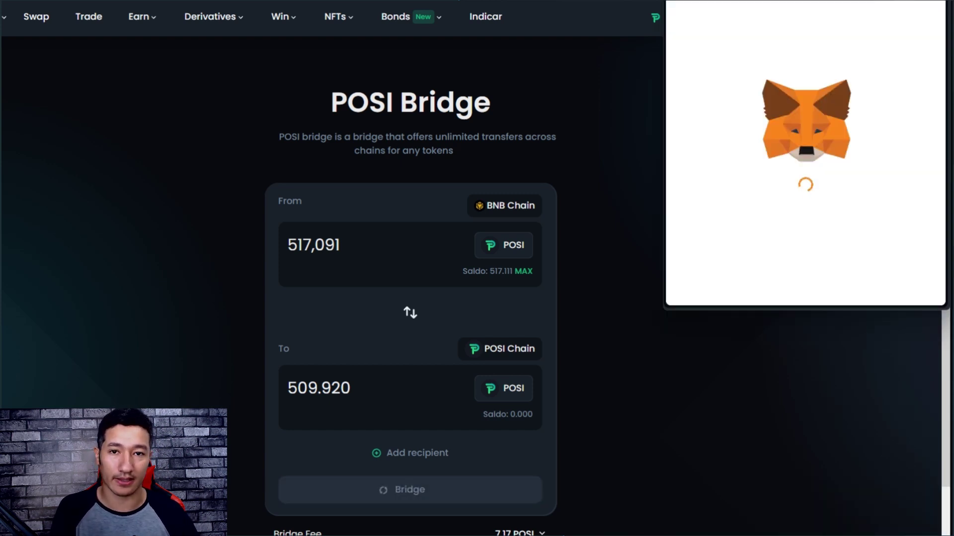
Confirm the bridge transaction for 517,091 POSI to POSI Chain in the wallet and dismiss the submission notice
scroll(801, 195, "down", 2)
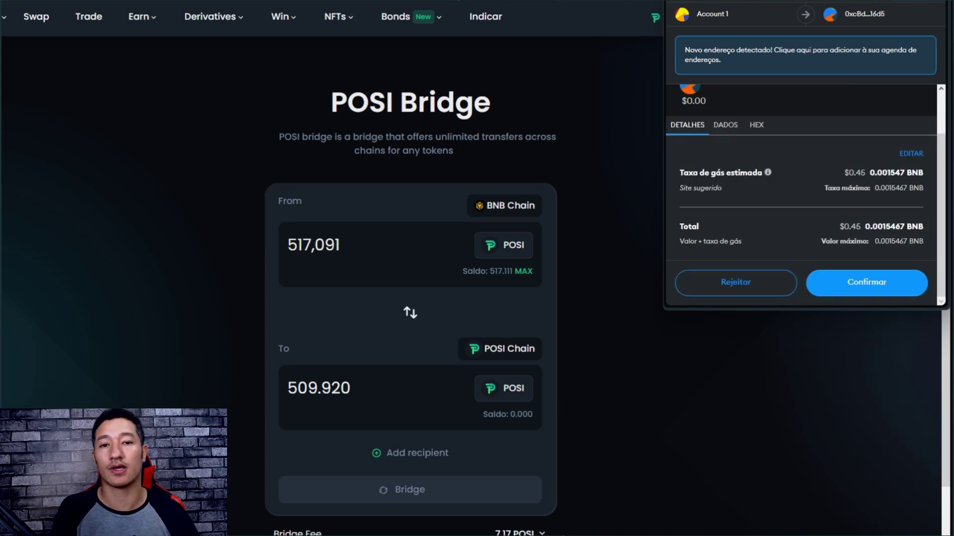
left_click(866, 282)
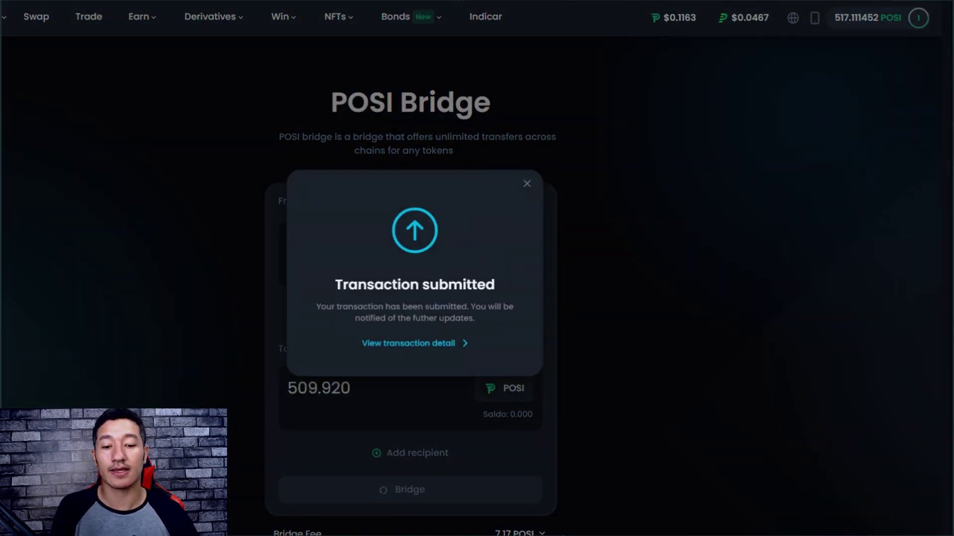
key("Escape")
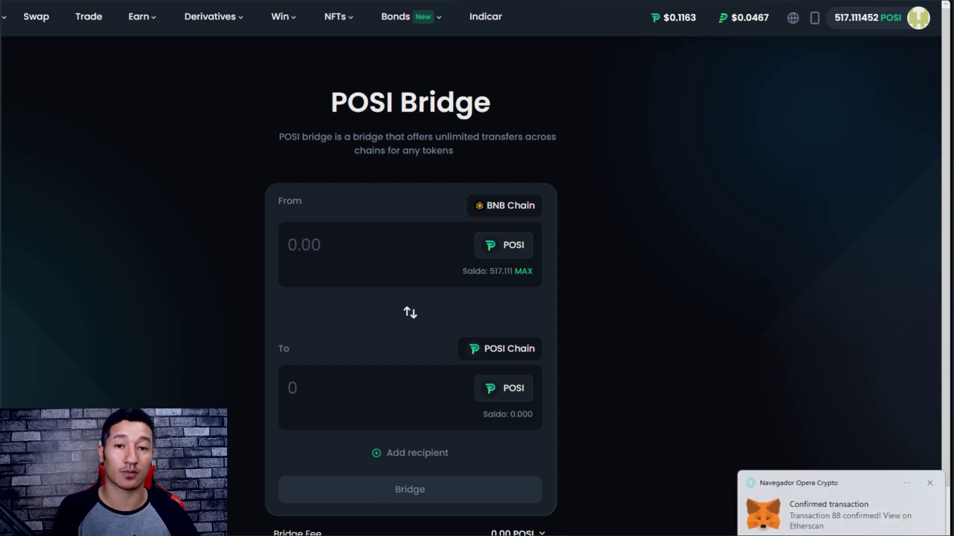
Open the Staking Dashboard from the POSI Chain site's network resources
key("ctrl+Tab")
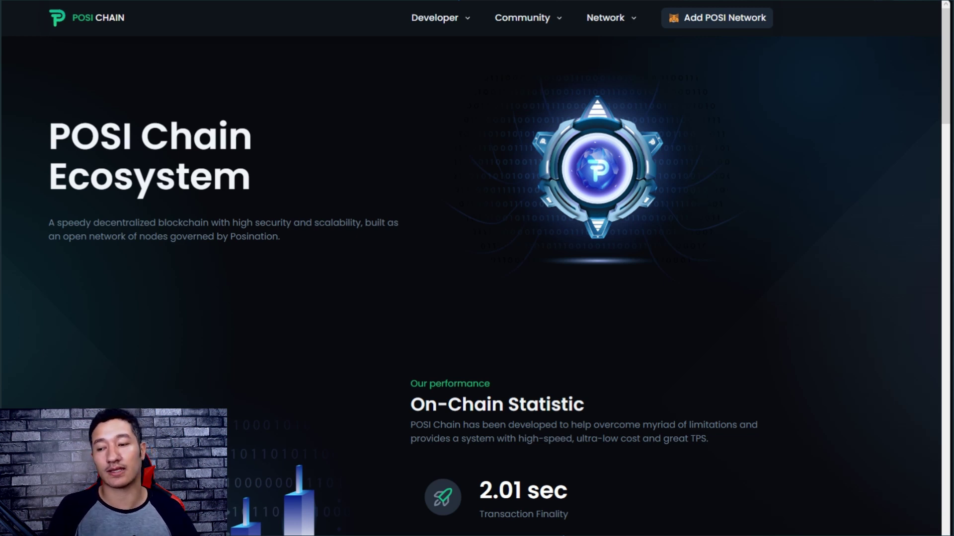
mouse_move(610, 18)
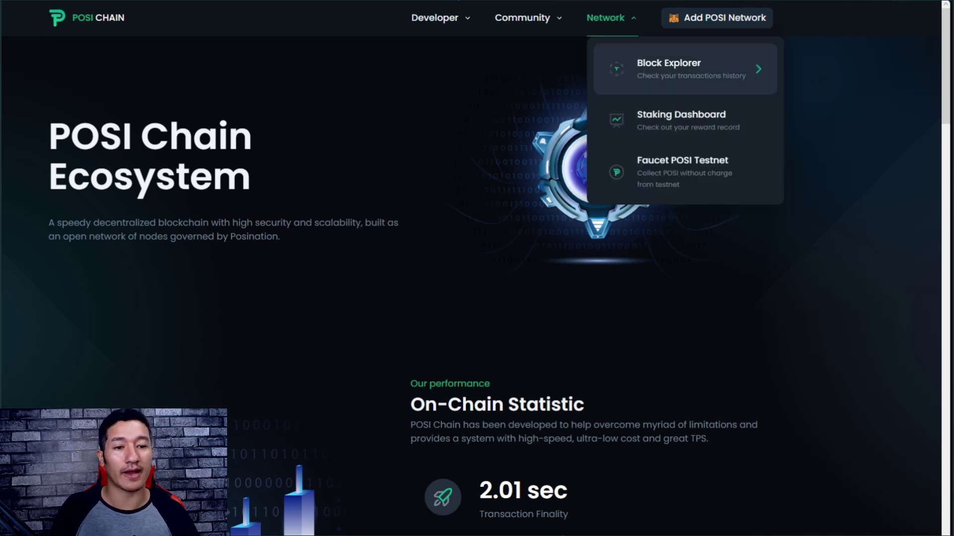
left_click(684, 120)
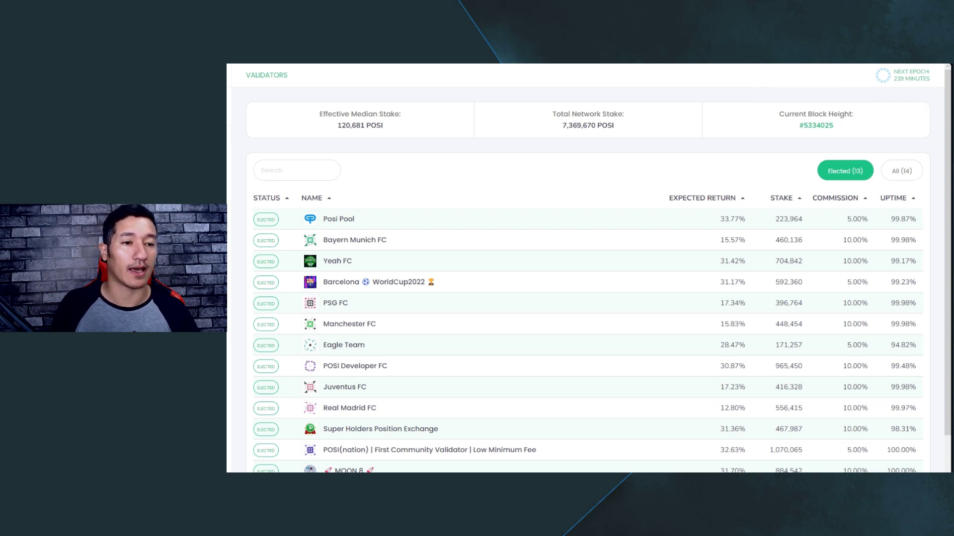
Switch the MetaMask network to POSI Chain Mainnet, check the POSI balance and close the wallet
key("alt+shift+m")
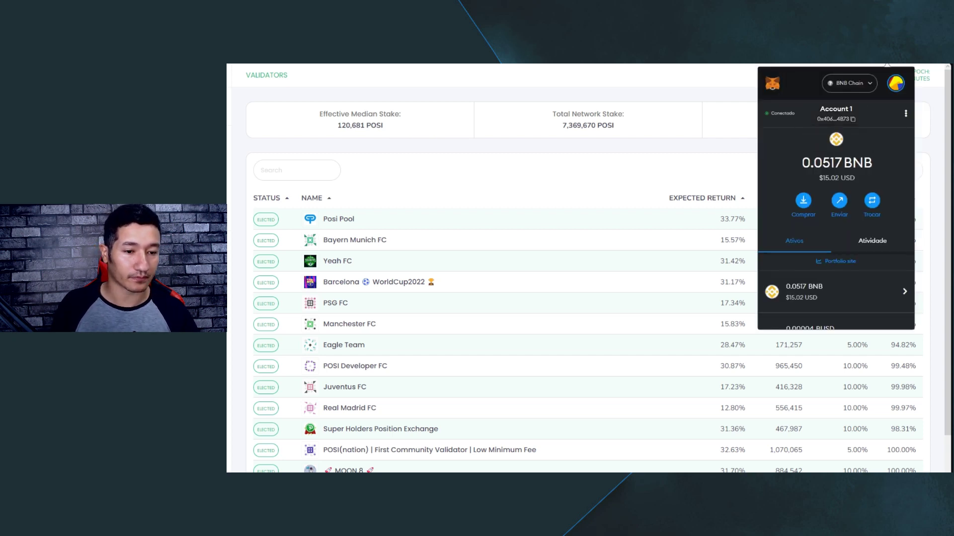
left_click(848, 83)
scroll(843, 215, "down", 2)
scroll(843, 228, "up", 2)
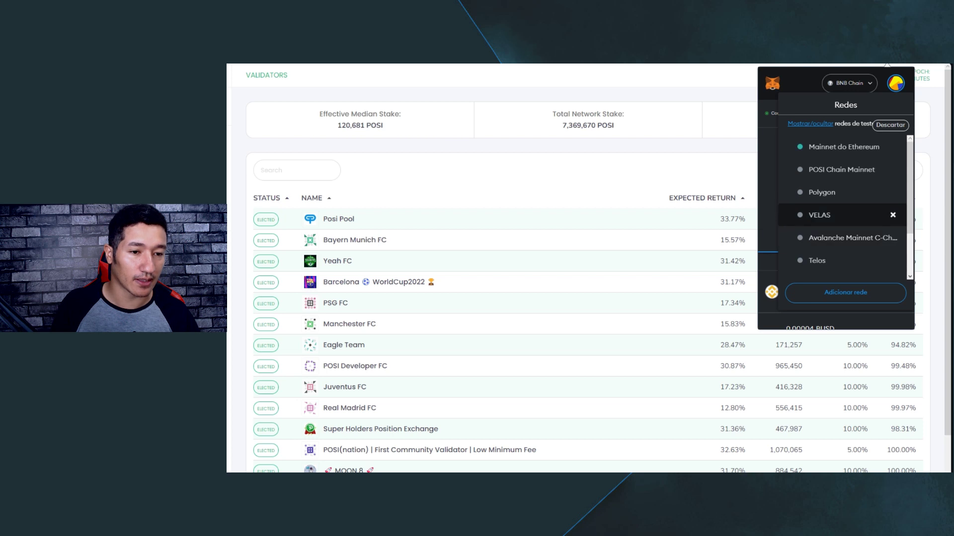
left_click(841, 170)
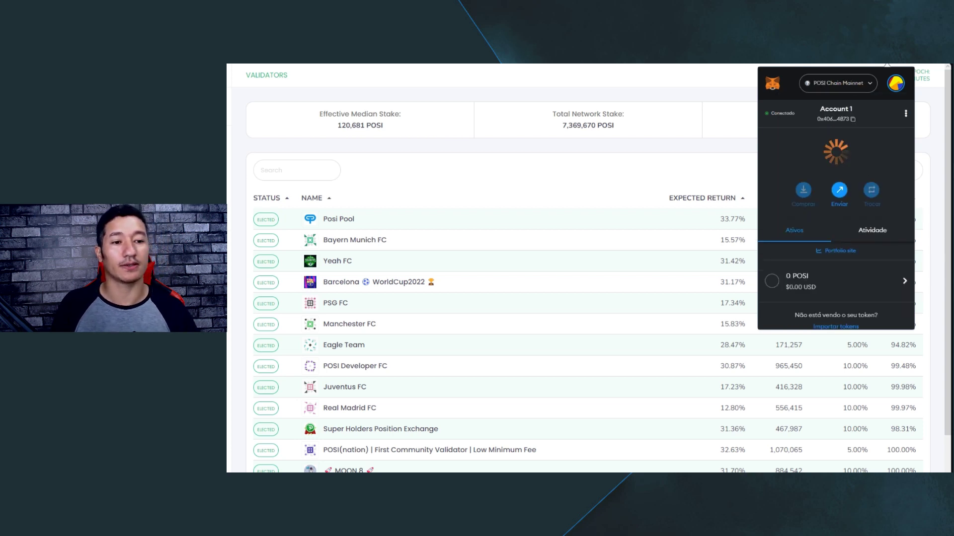
left_click_drag(792, 162, 817, 162)
key("Escape")
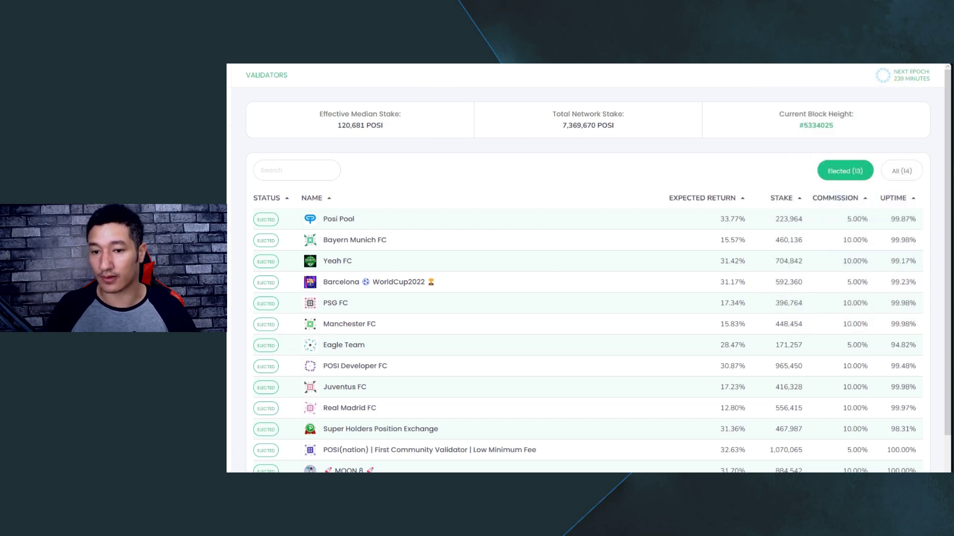
Review the elected validators' return, commission and uptime, and open the MOON 8 validator
scroll(588, 268, "down", 1)
scroll(589, 268, "up", 2)
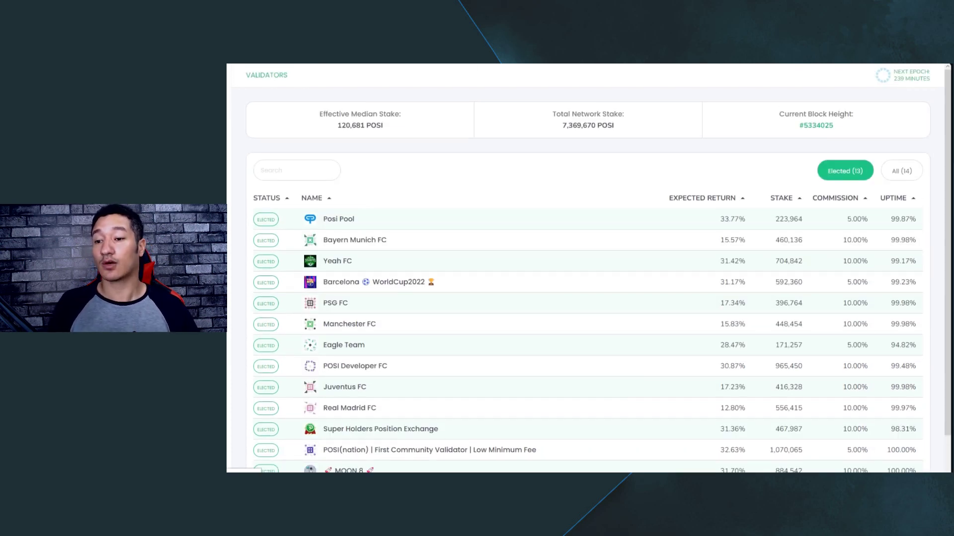
scroll(589, 269, "down", 2)
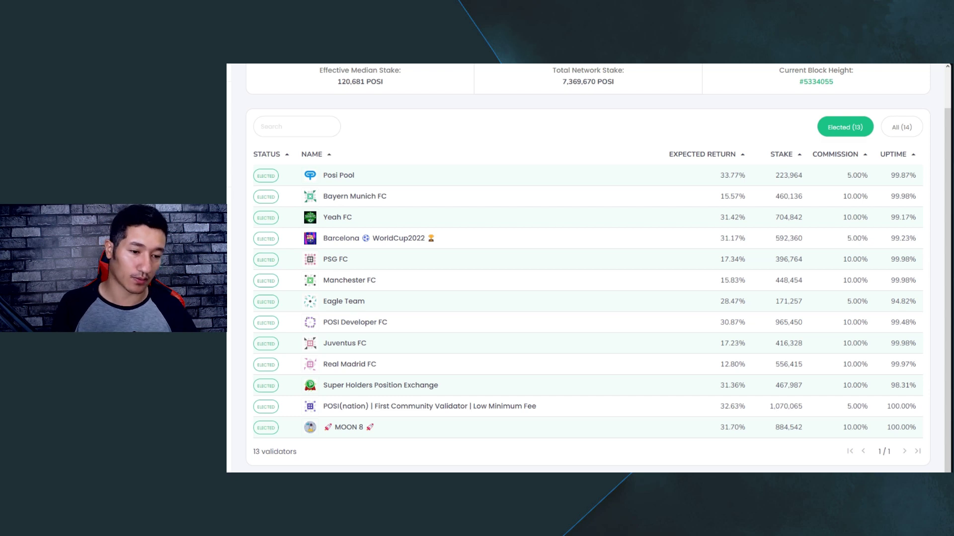
mouse_move(892, 154)
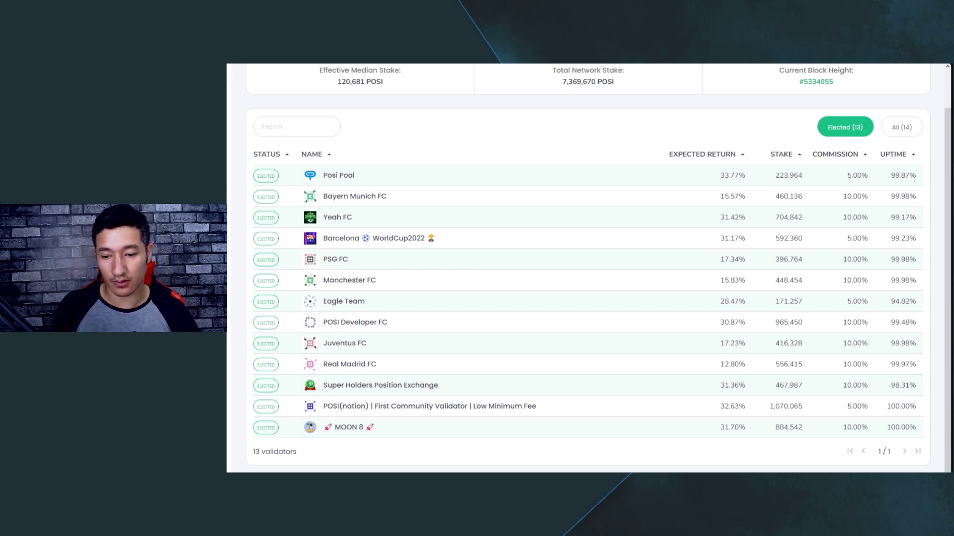
left_click(348, 427)
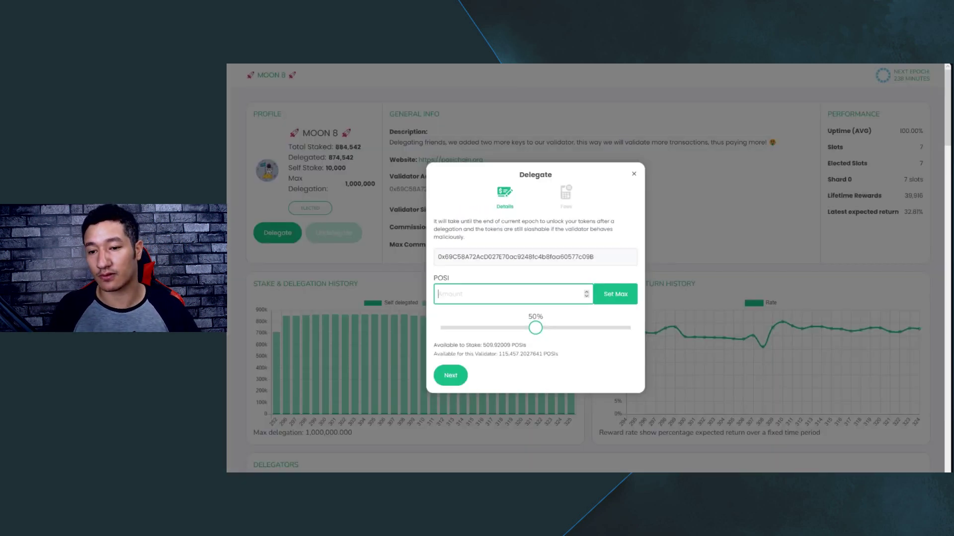
Set the amount to delegate to the MOON 8 validator to 500 POSI, leaving some tokens for network fees
left_click(615, 294)
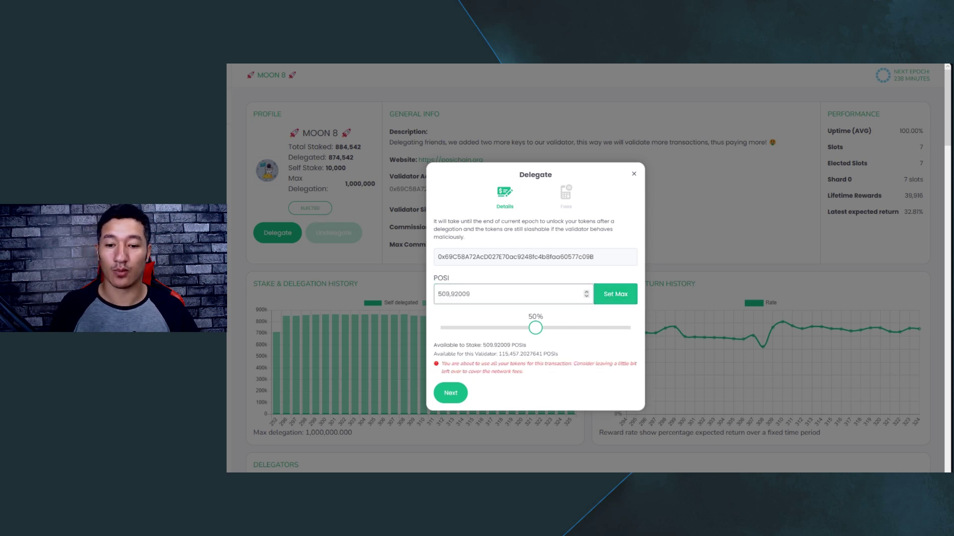
key("BackSpace")
key("BackSpace")
key("BackSpace")
key("BackSpace")
key("BackSpace")
key("BackSpace")
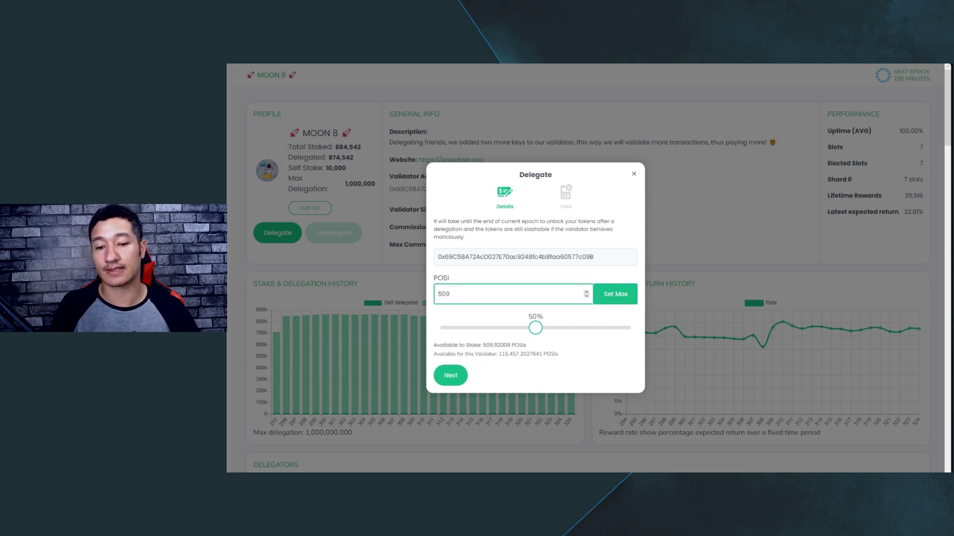
type("0")
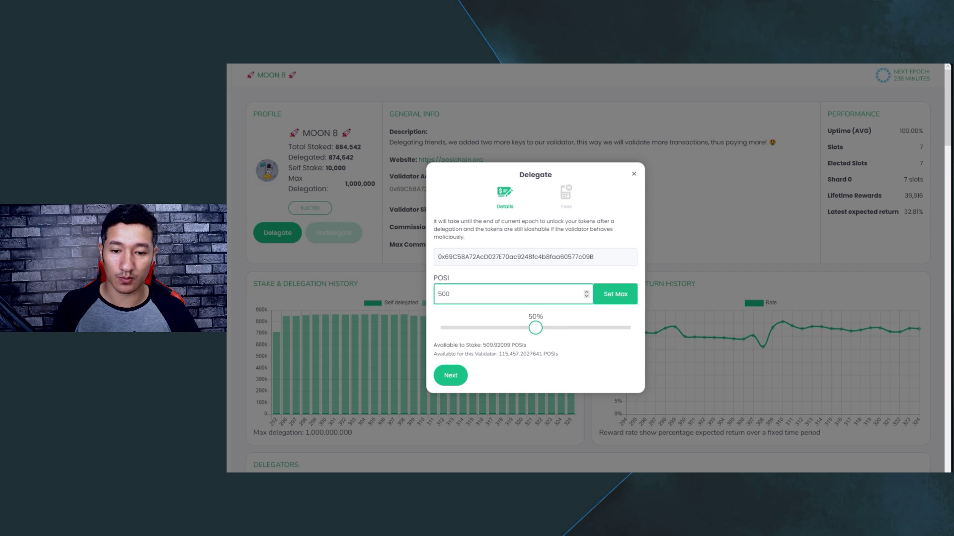
Confirm and sign the 500 POSI delegation to MOON 8, and close the delegation dialog
left_click(450, 375)
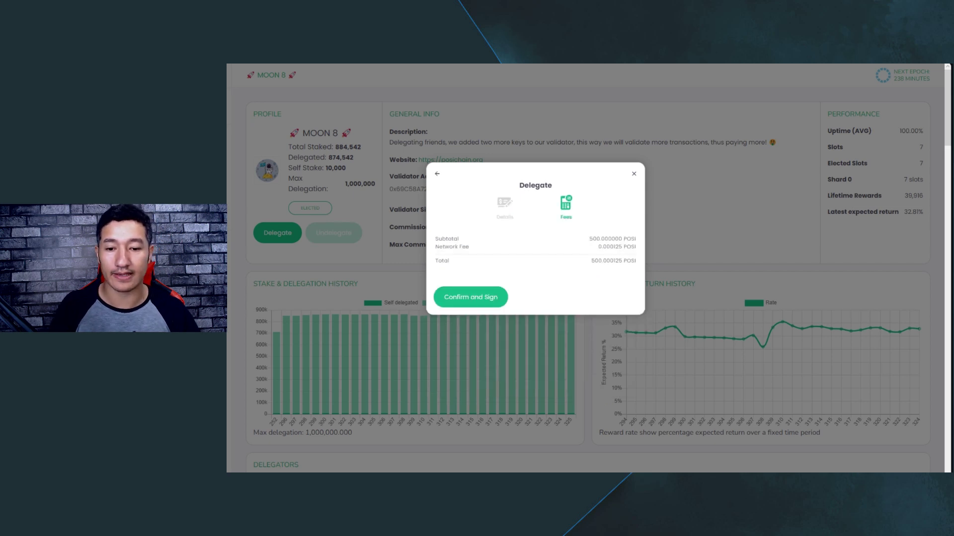
key("Return")
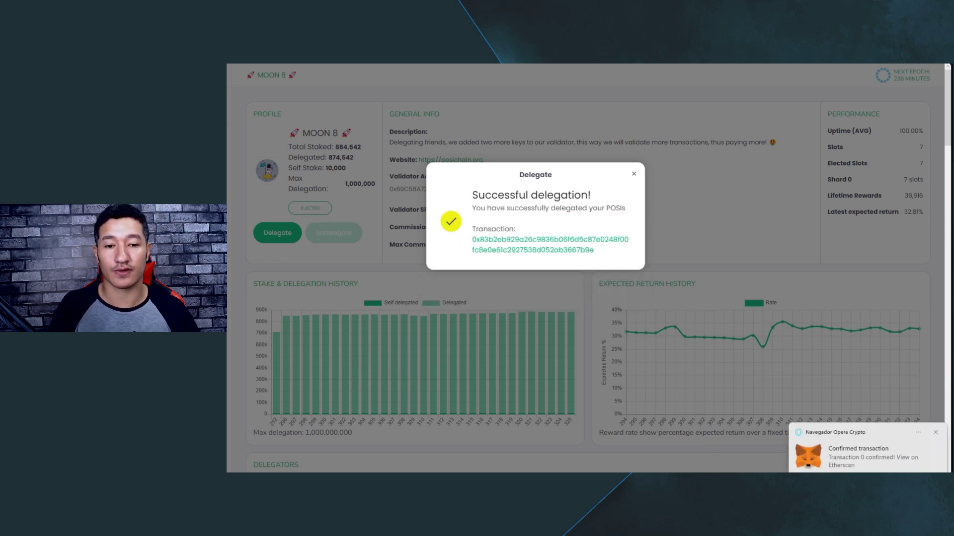
key("Escape")
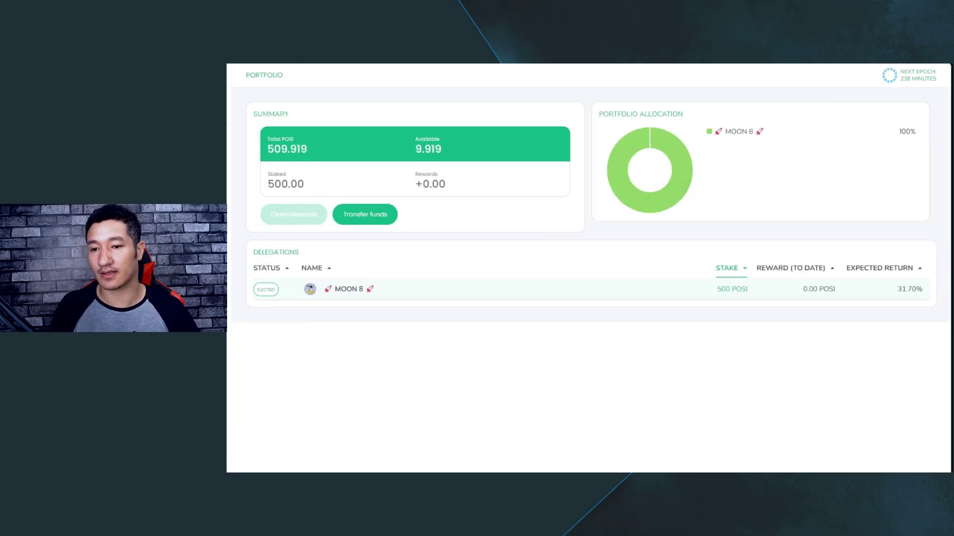
Check the staked and available POSI amounts in the portfolio summary
left_click_drag(268, 183, 287, 184)
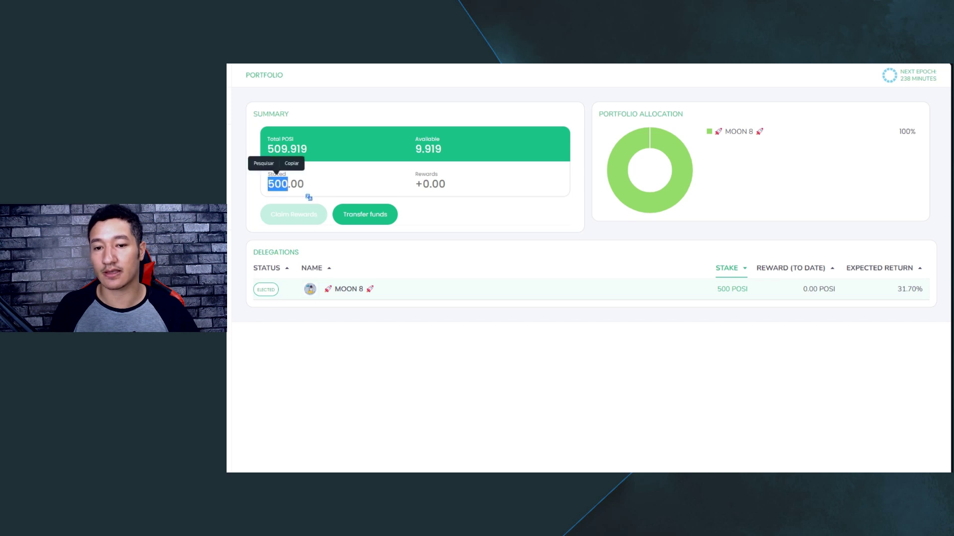
double_click(428, 149)
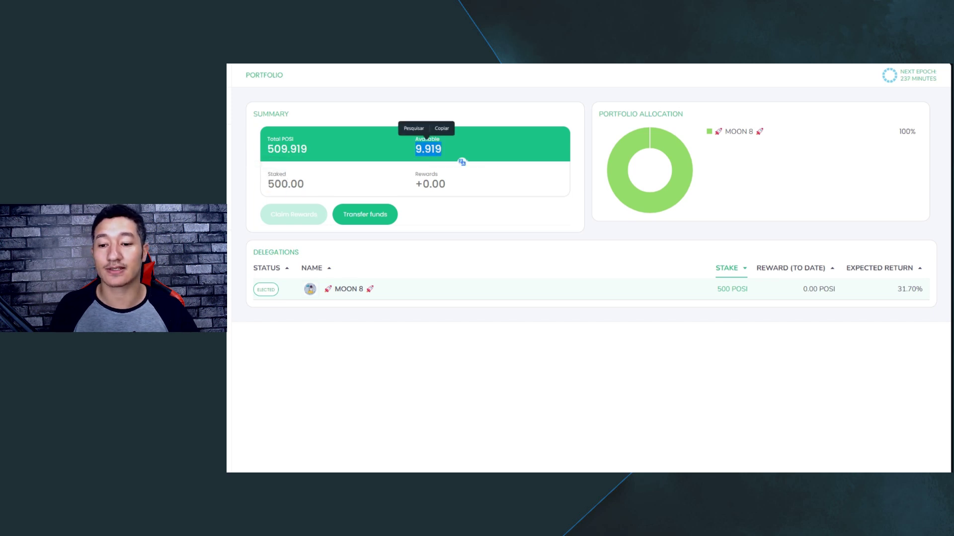